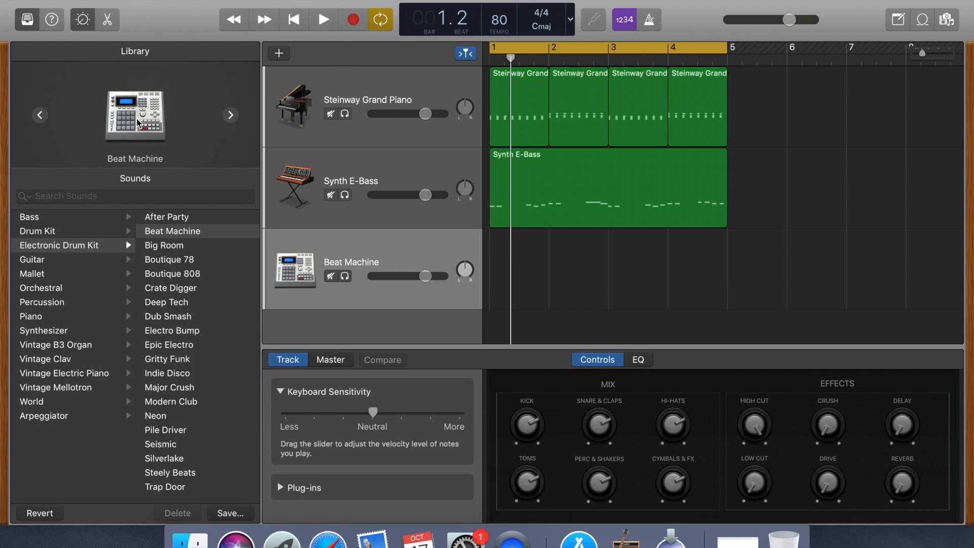
- Play back the four-bar piano and synth bass loop from the start of the project
click(294, 20)
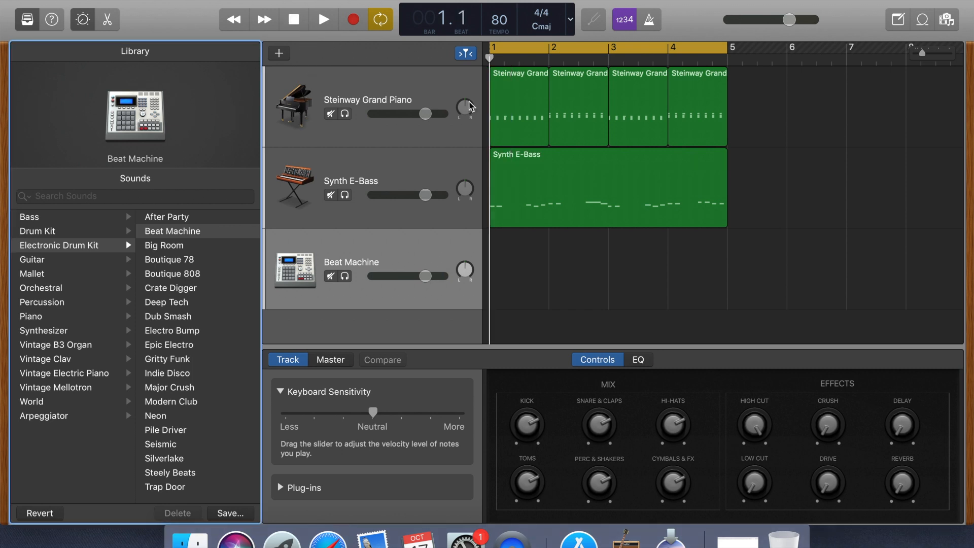
click(322, 20)
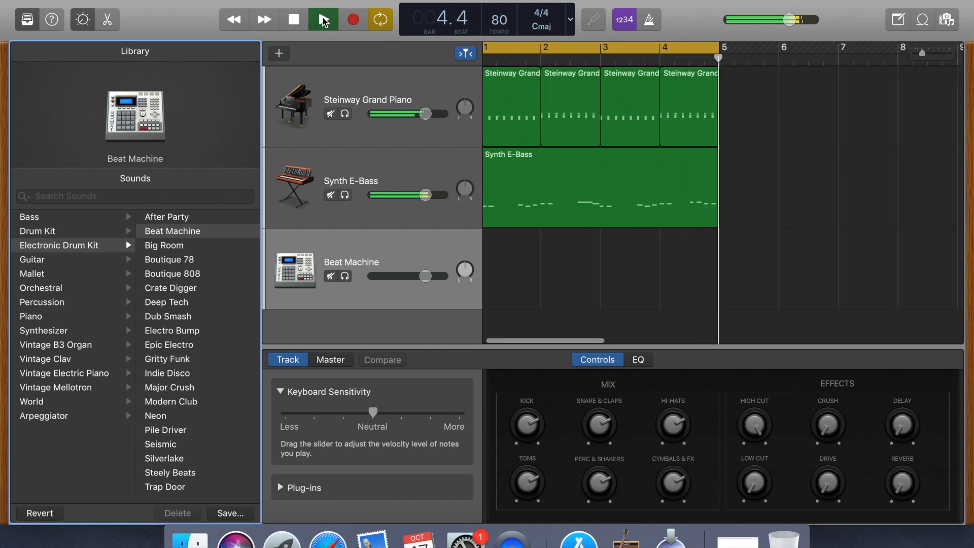
click(295, 21)
click(295, 21)
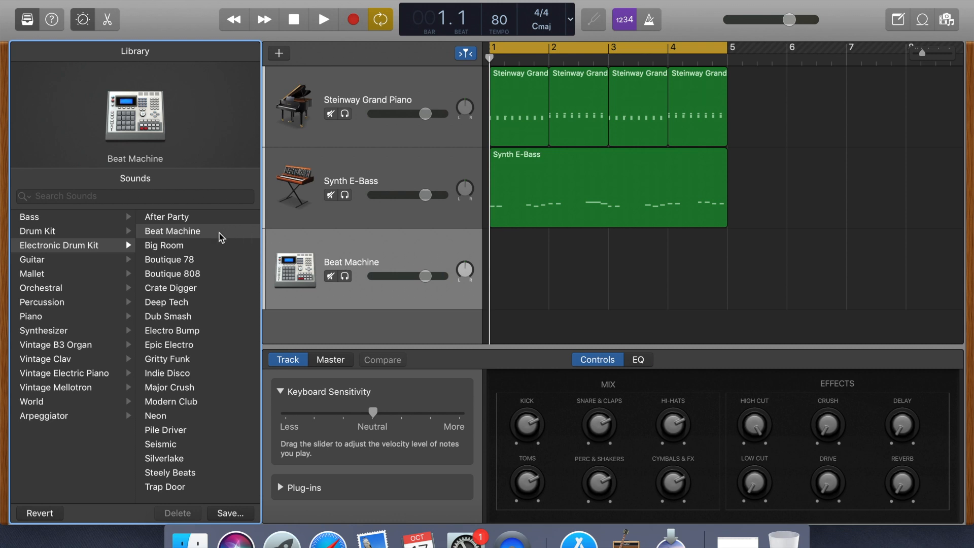
- Choose the Beat Machine electronic drum kit for the third track and record a single-note drum pattern over bars 1 to 4
click(58, 233)
click(94, 245)
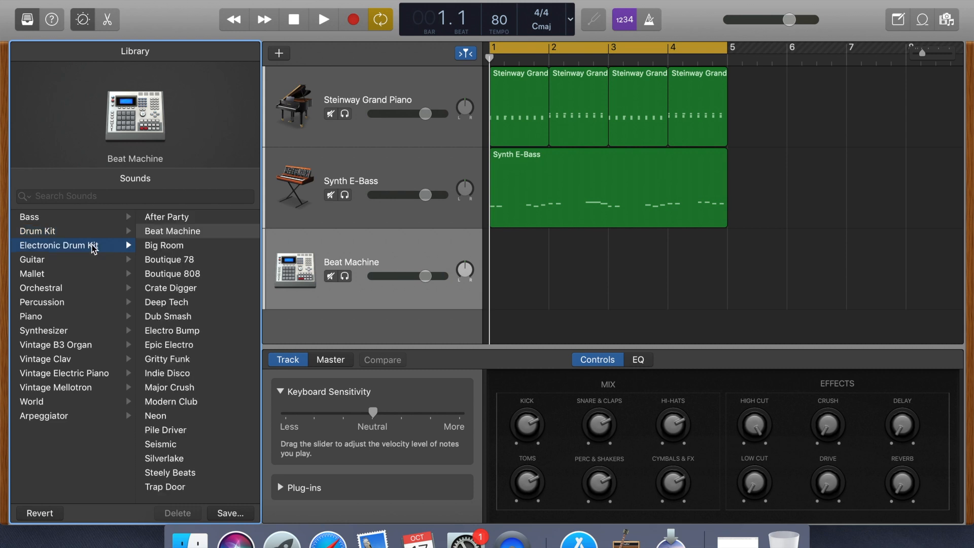
click(190, 235)
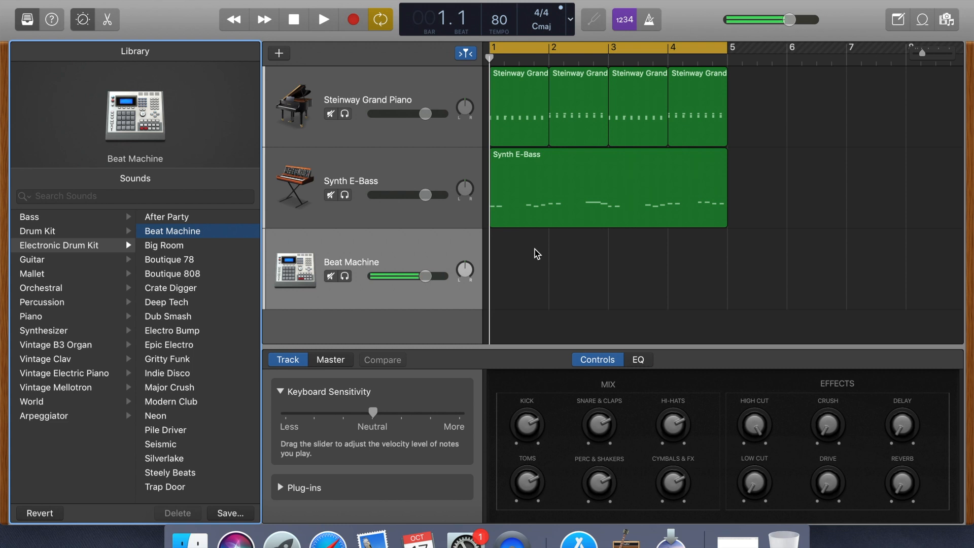
click(354, 22)
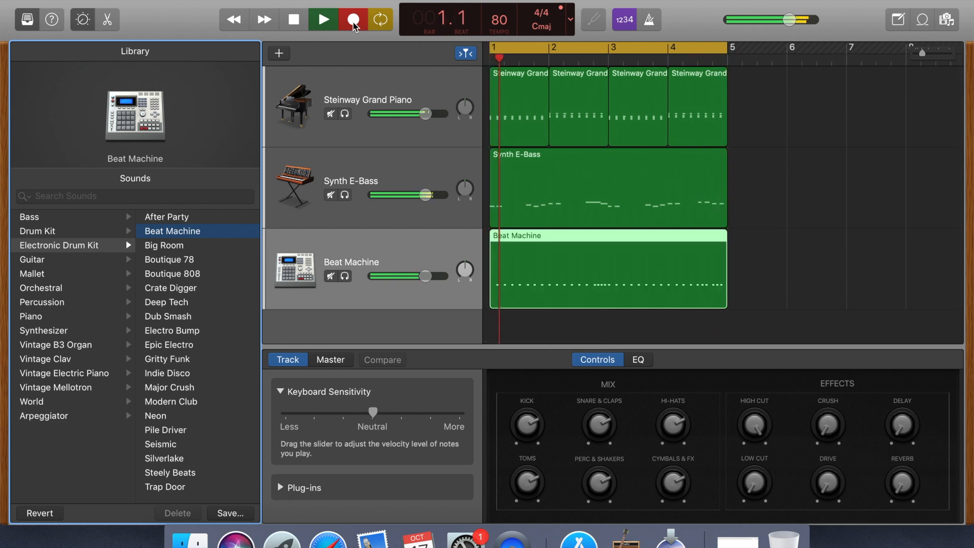
click(354, 21)
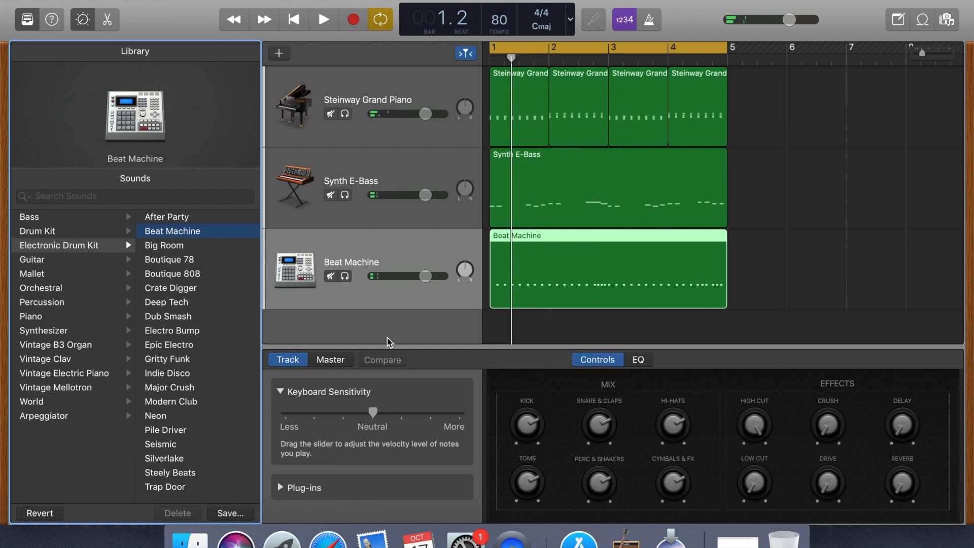
- Select all notes of the recorded Beat Machine region in the Piano Roll and quantize them to 1/32 Note
double_click(561, 274)
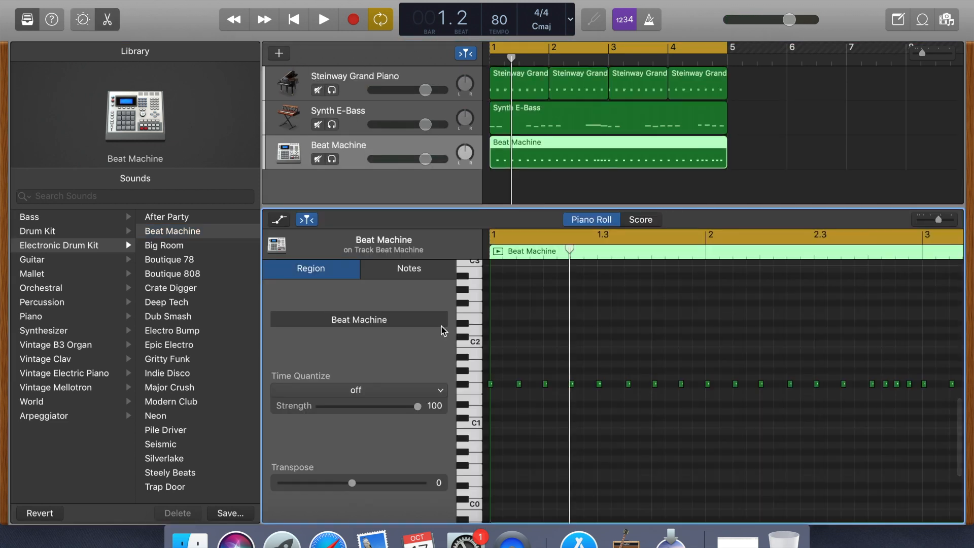
click(472, 385)
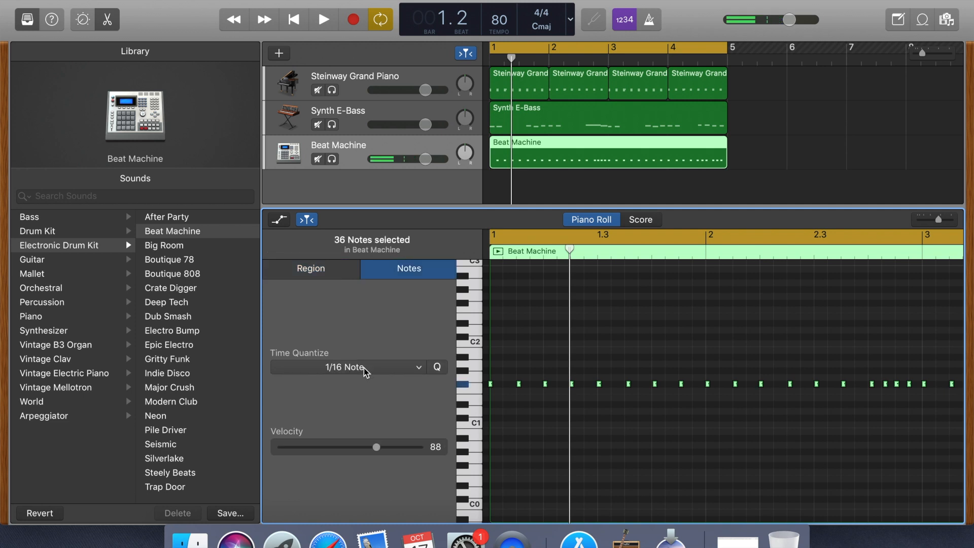
click(364, 371)
click(311, 464)
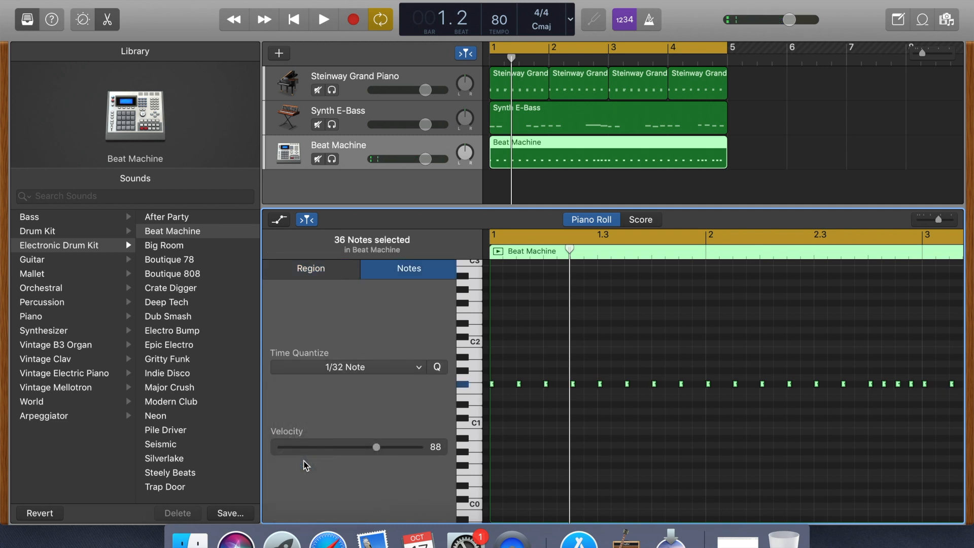
click(372, 190)
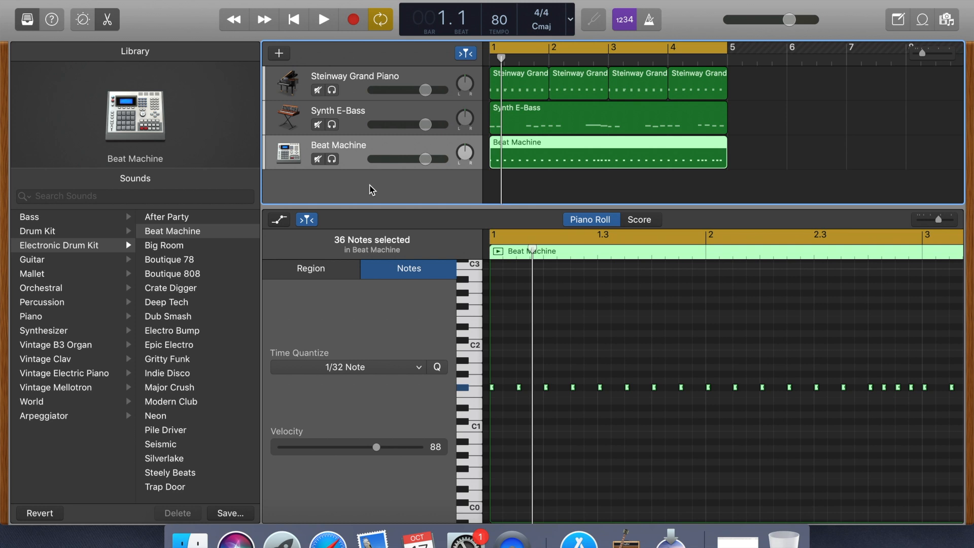
- Add a fourth software instrument track and assign it the Beat Machine electronic drum kit
click(279, 52)
double_click(263, 123)
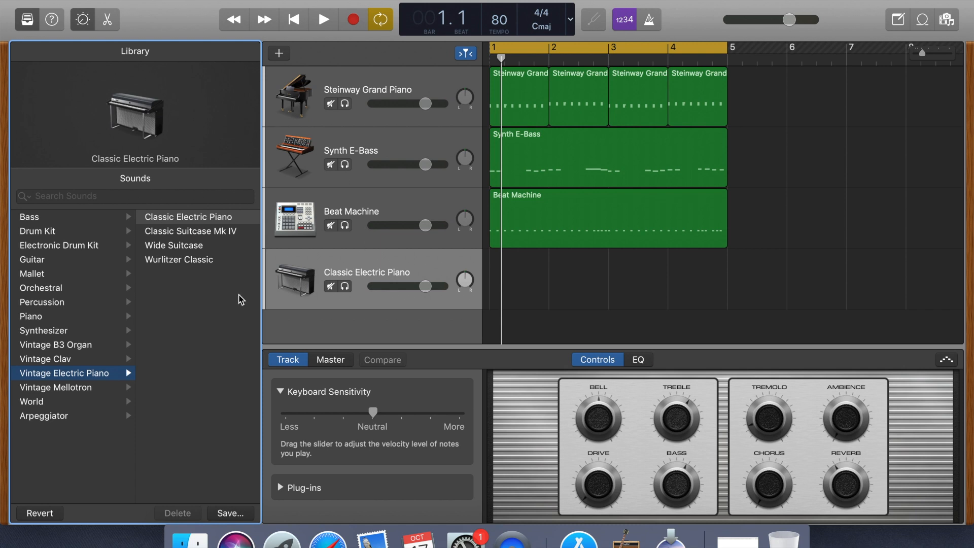
click(48, 245)
click(198, 233)
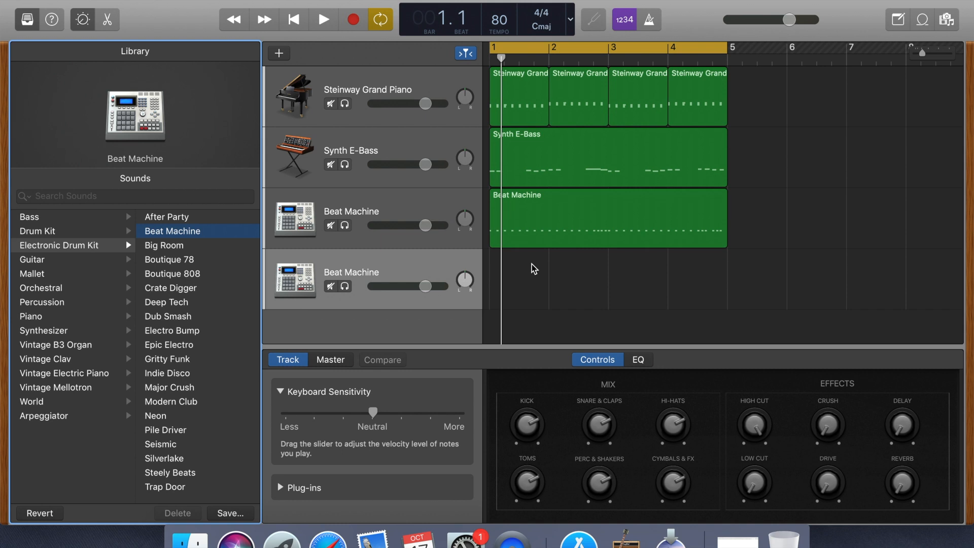
- Record an evenly spaced four-bar drum part on the fourth track and quantize its notes to 1/8 Note
click(356, 22)
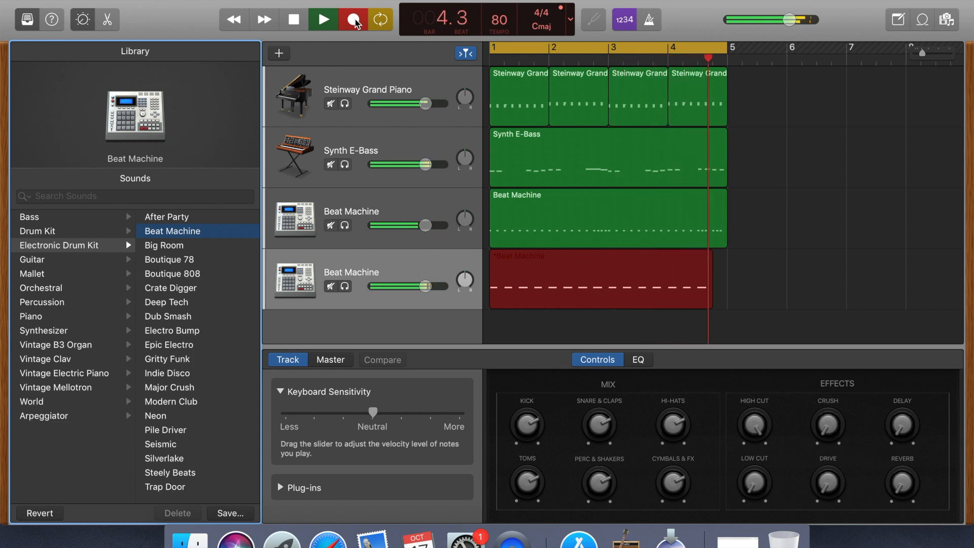
click(354, 20)
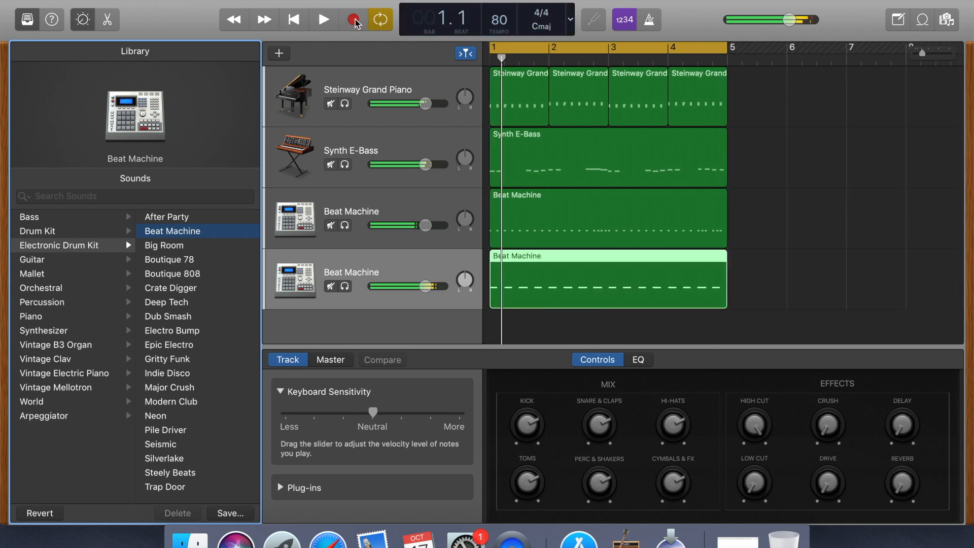
key(e)
- Add a fifth software instrument track using the Beat Machine electronic drum kit
click(282, 59)
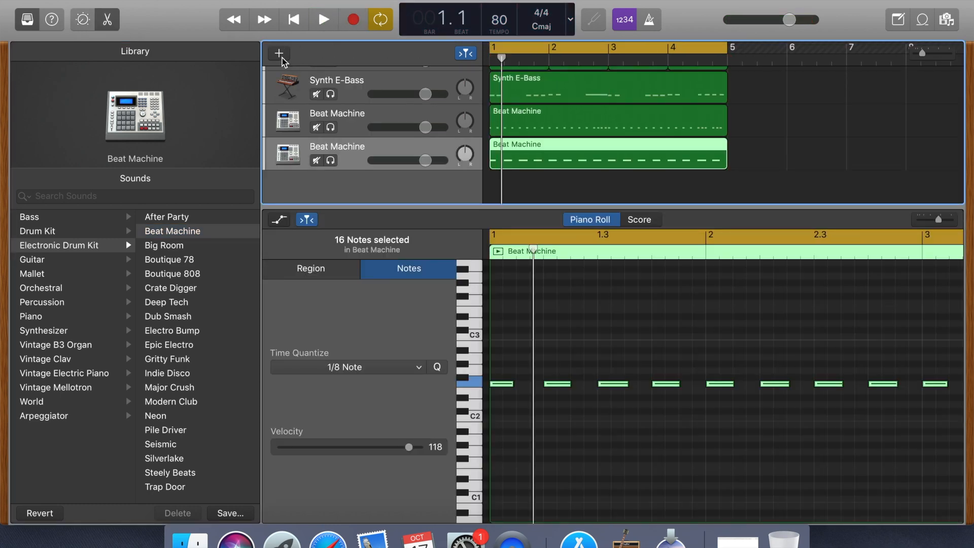
double_click(282, 58)
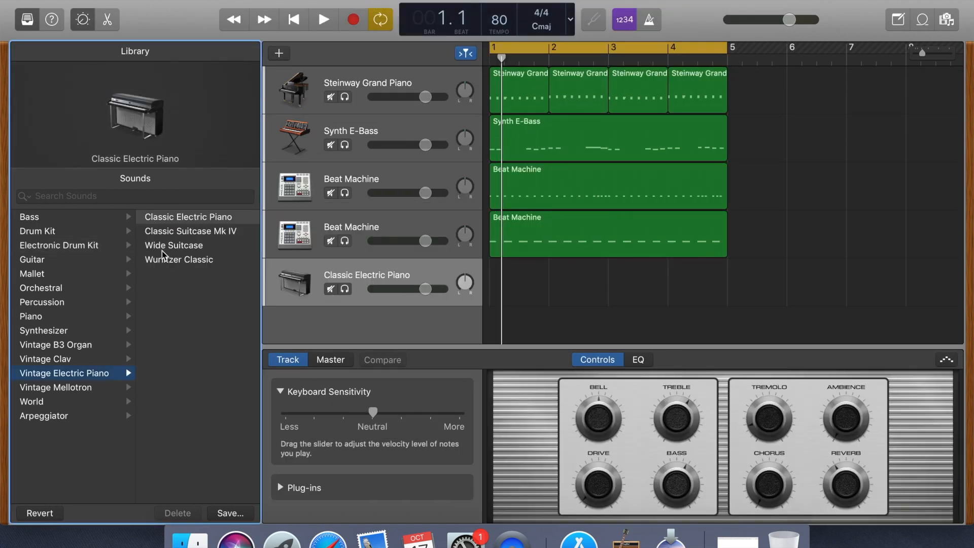
click(58, 246)
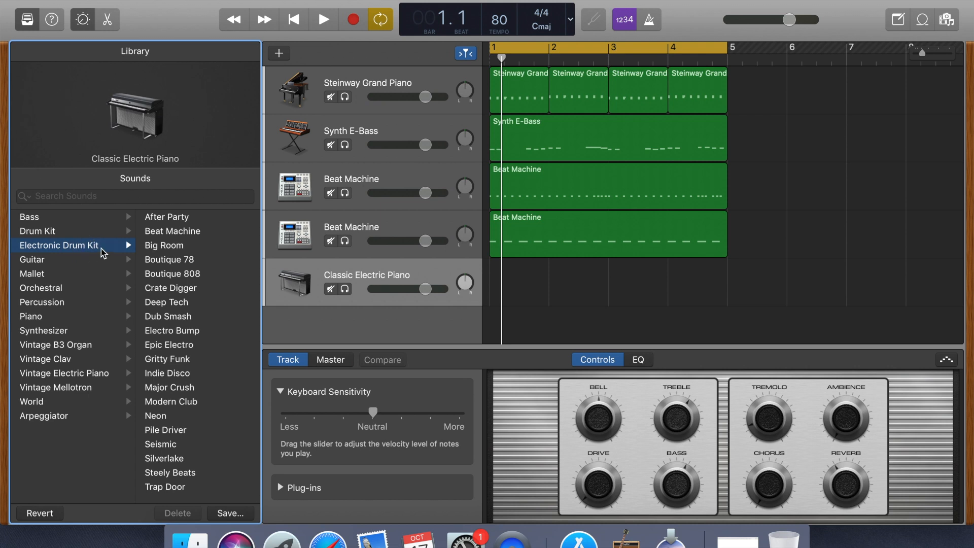
click(184, 231)
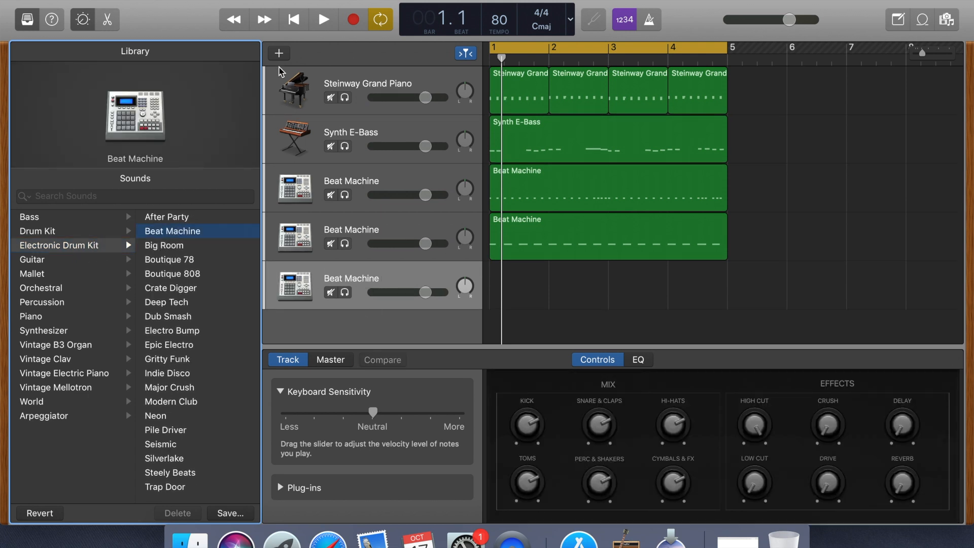
- Add a sixth software instrument track and set its sound to Beat Machine from the electronic drum kits
click(279, 53)
double_click(284, 101)
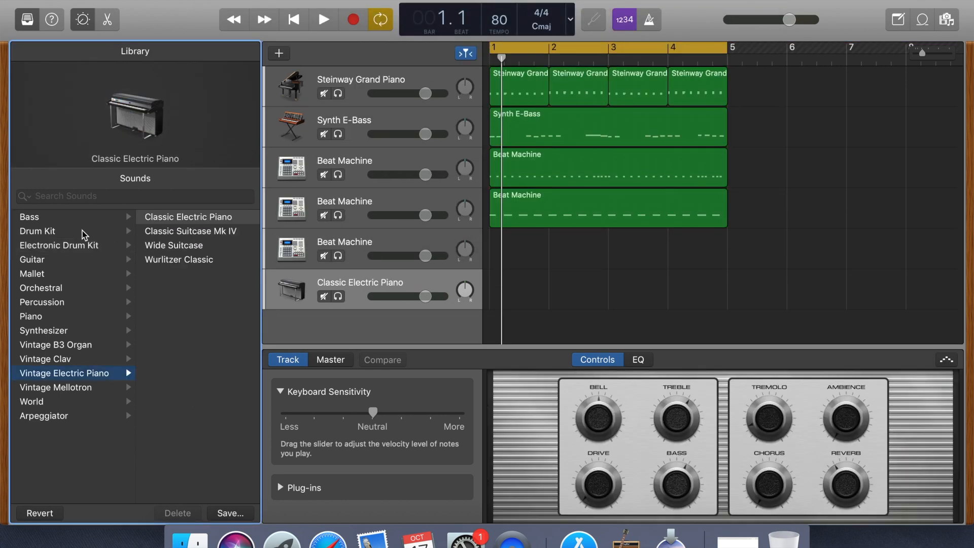
click(53, 245)
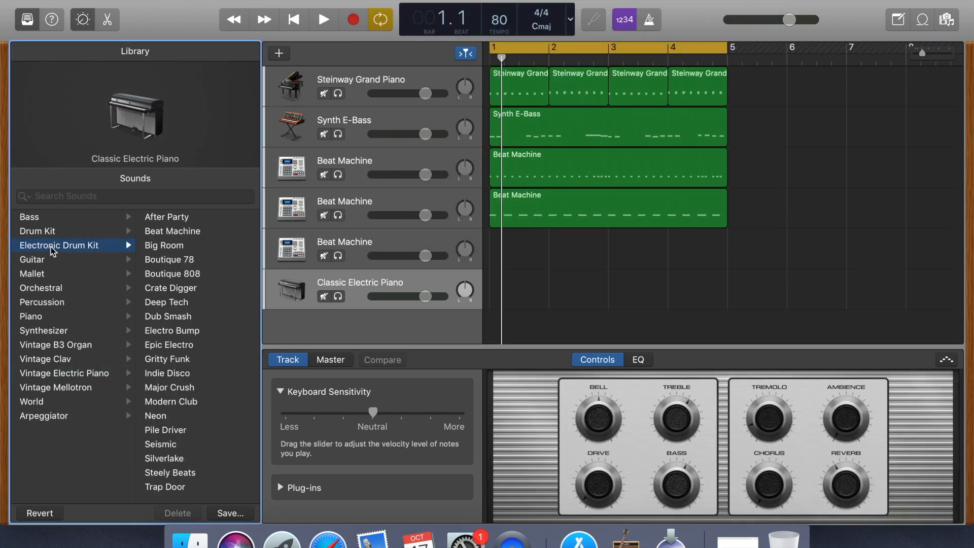
click(174, 231)
- Record a sparse drum pattern over bars 1 to 4 on the sixth track
click(523, 288)
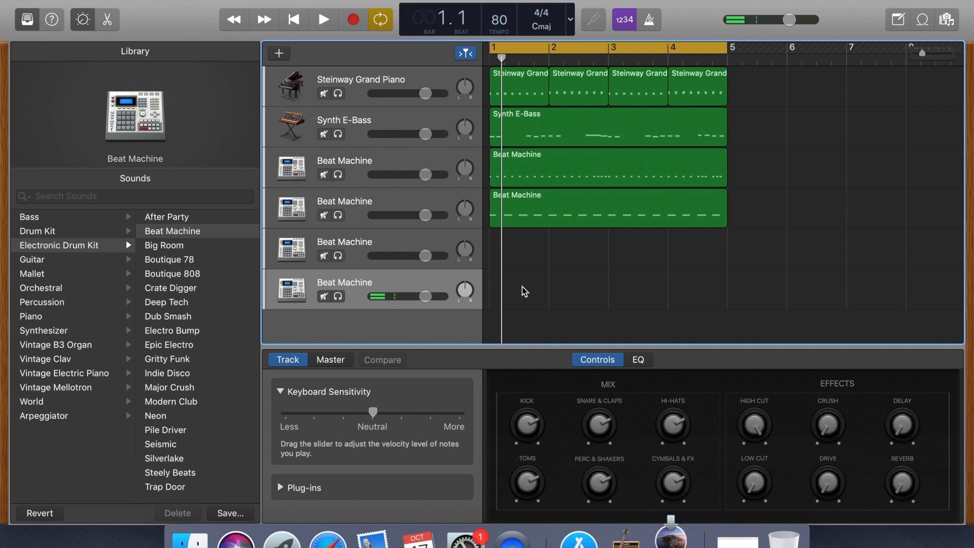
click(354, 20)
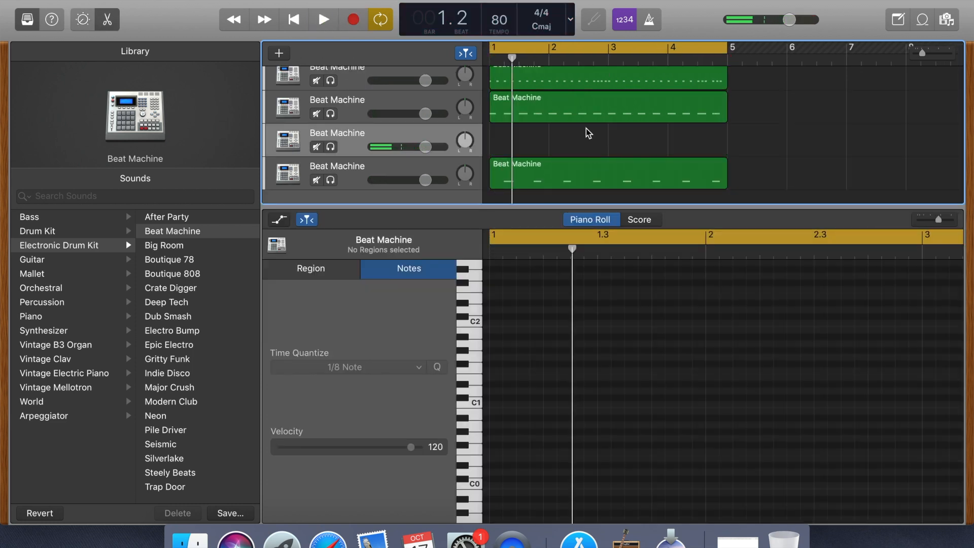
- Add another software instrument track, move it below all other tracks and assign it the Beat Machine electronic drum kit
click(279, 52)
click(298, 101)
key(Return)
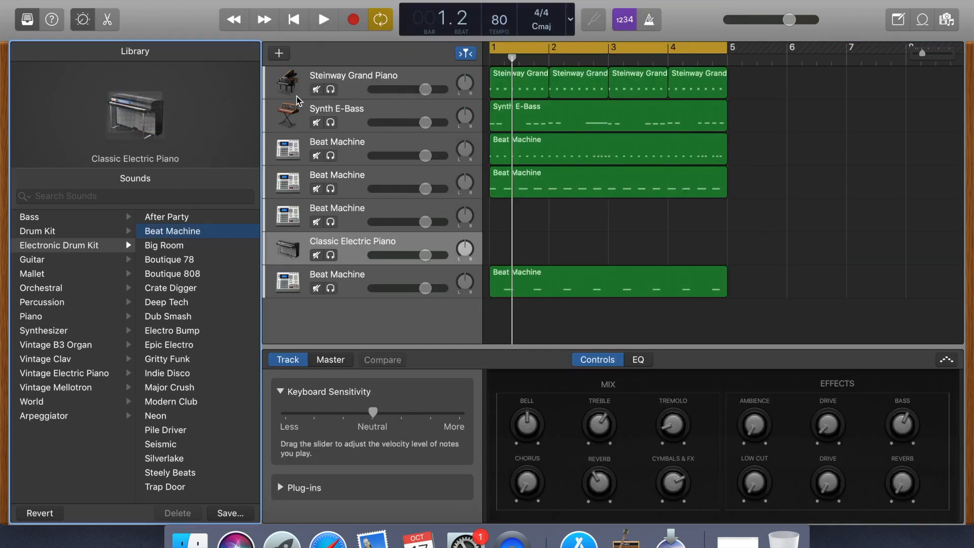
drag(350, 252, 347, 298)
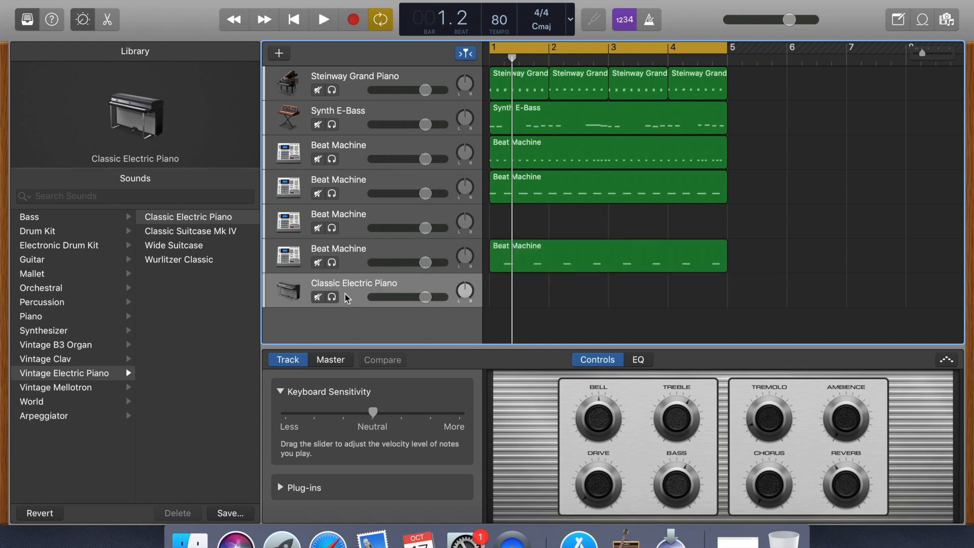
click(59, 246)
click(171, 232)
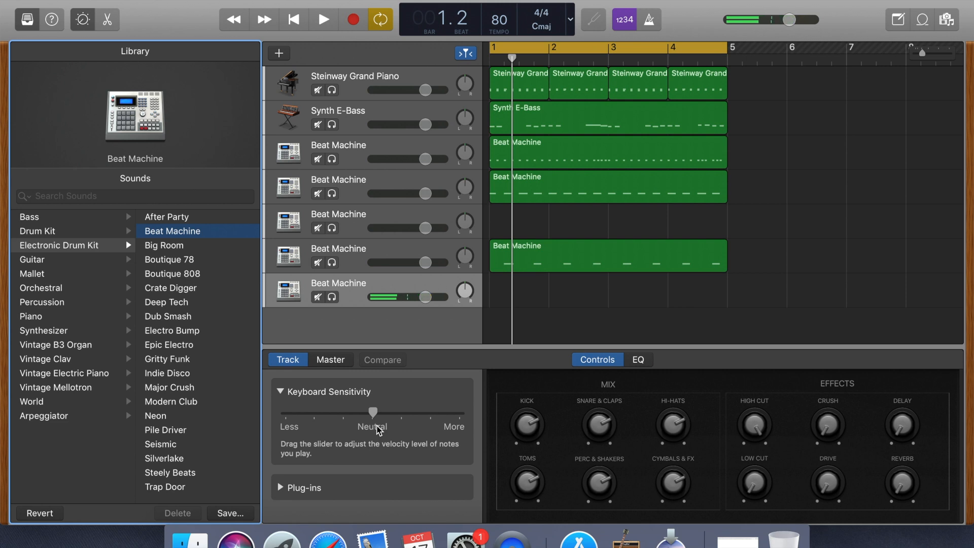
- Record a syncopated four-bar drum part on the lowest Beat Machine track and quantize its notes to 1/16 Swing A
key(r)
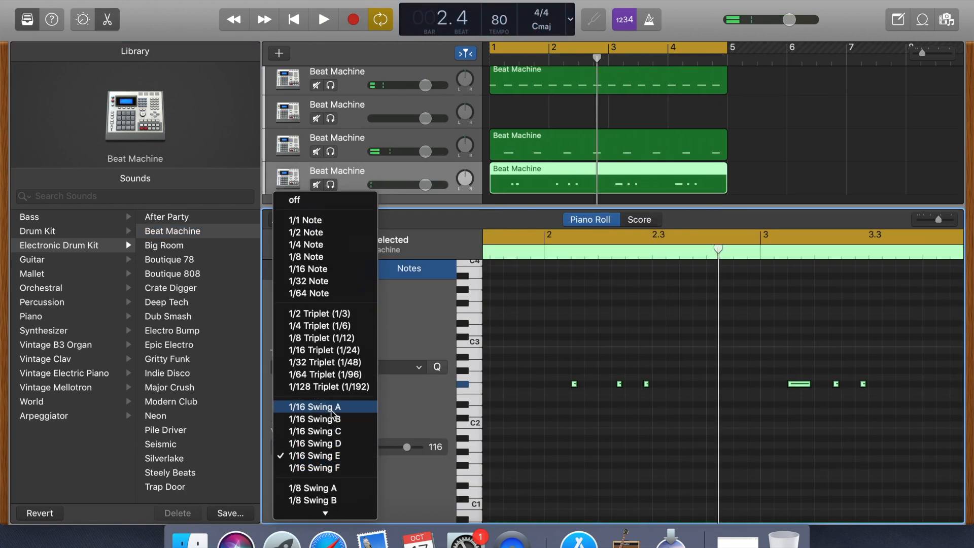
click(331, 411)
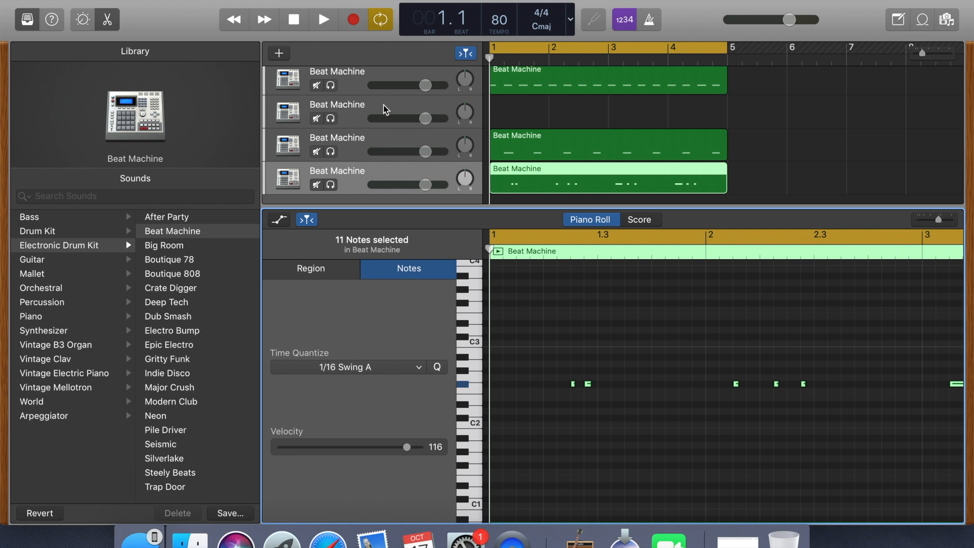
- Play back the complete four-bar beat with all recorded drum parts
click(321, 19)
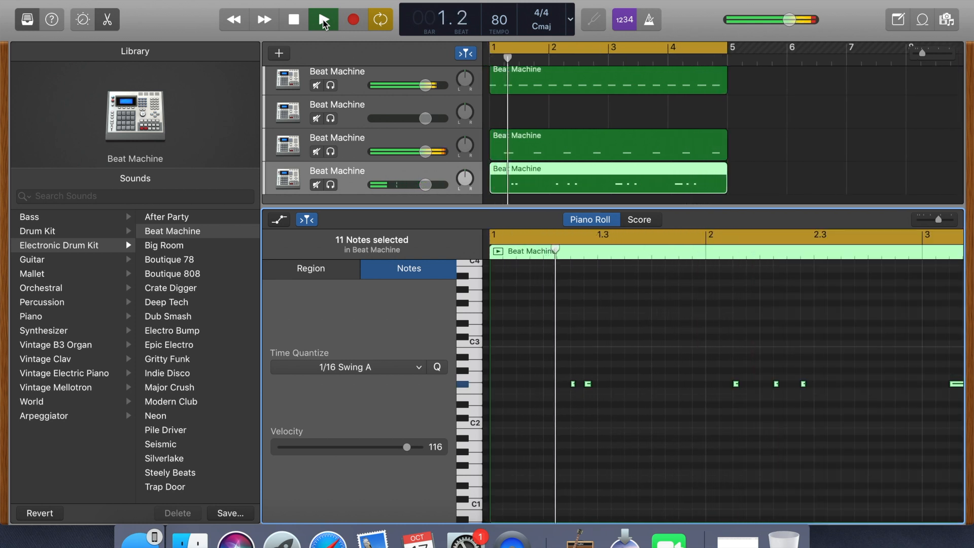
click(324, 21)
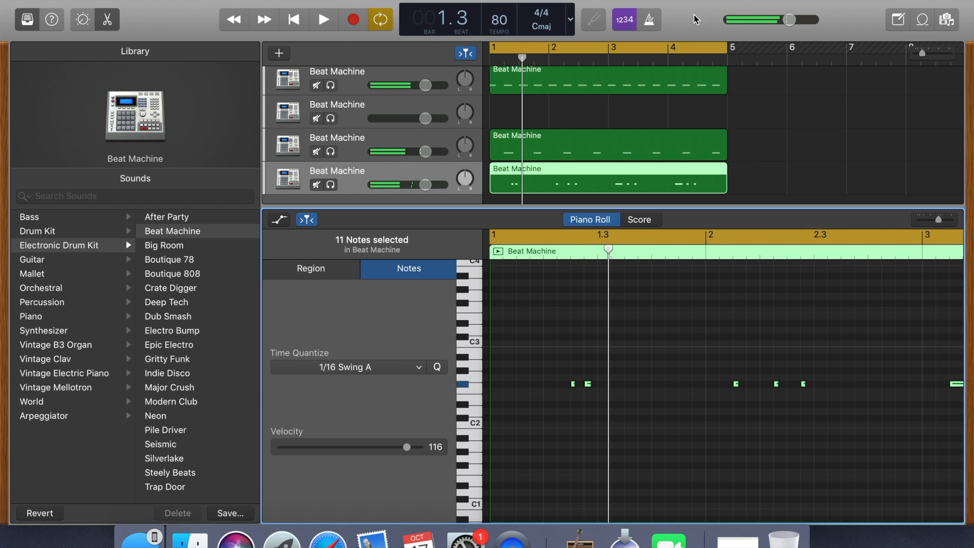
- Select the regions on all tracks in bars 1 to 4 and paste a copy of them starting at bar 5
scroll(568, 355, up, 5)
scroll(567, 355, down, 5)
drag(634, 209, 637, 380)
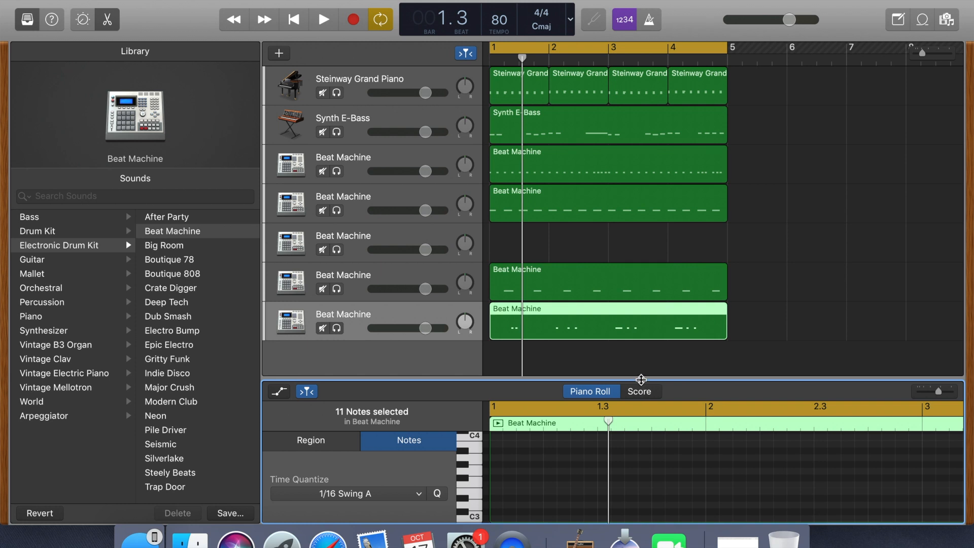
drag(641, 380, 647, 332)
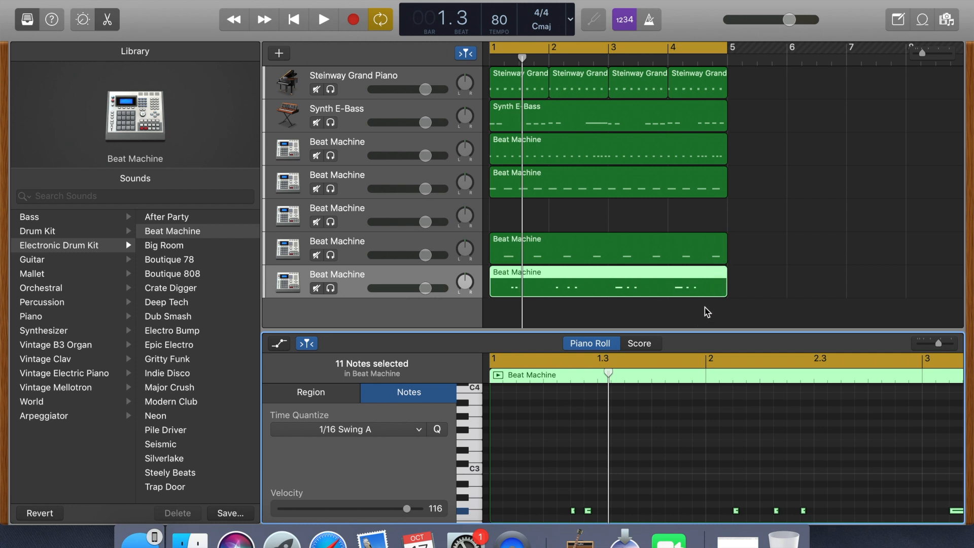
drag(704, 306, 509, 90)
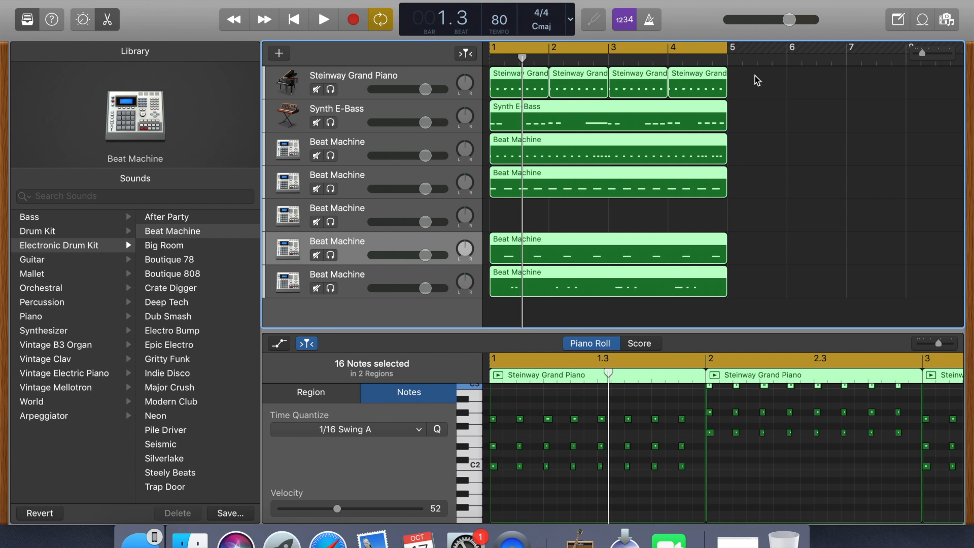
click(729, 59)
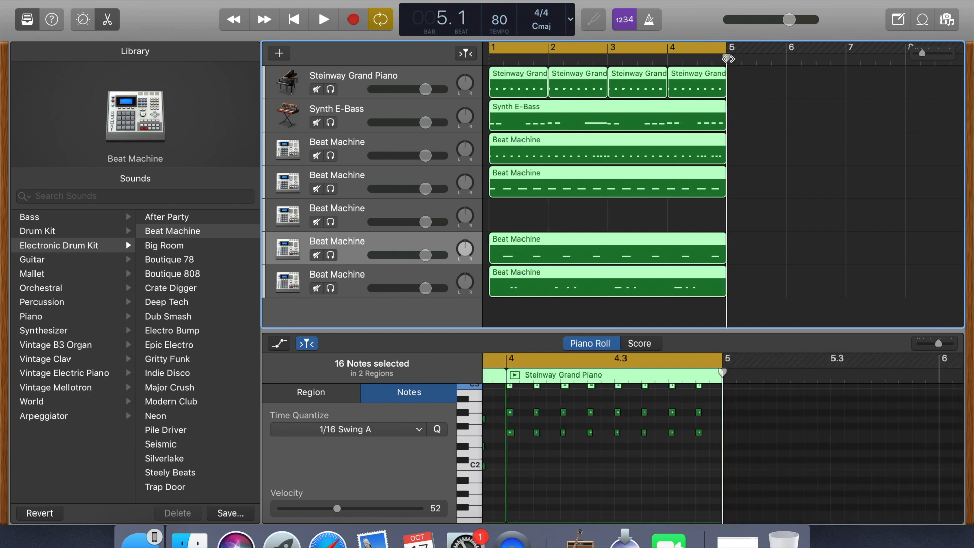
key(super+v)
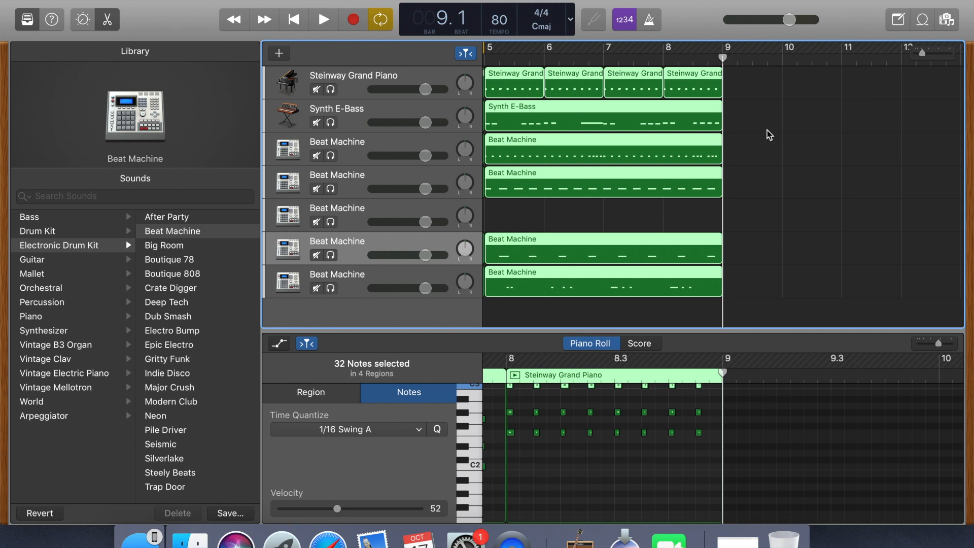
- Delete the copied regions starting at bar 5 on the fourth, sixth and seventh tracks, all Beat Machine drum parts
scroll(768, 131, left, 10)
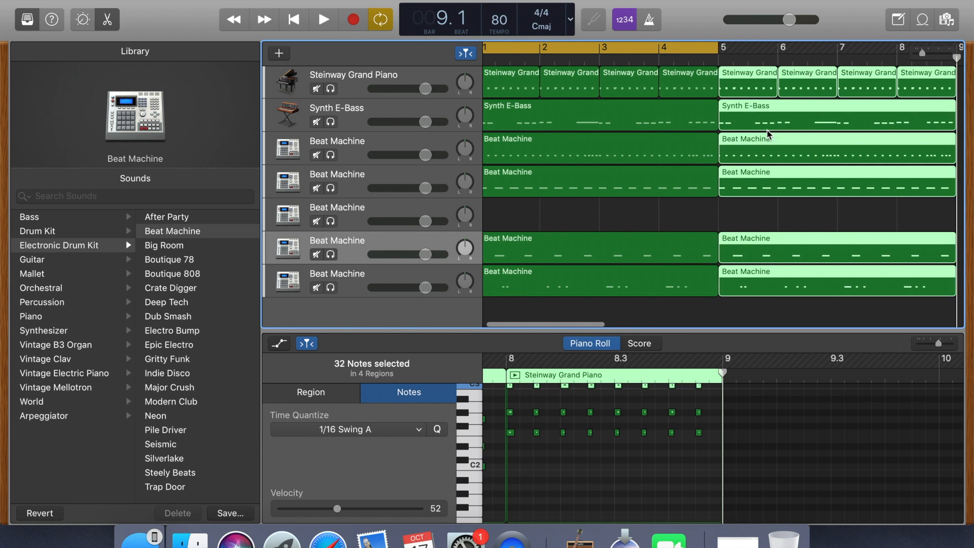
click(775, 178)
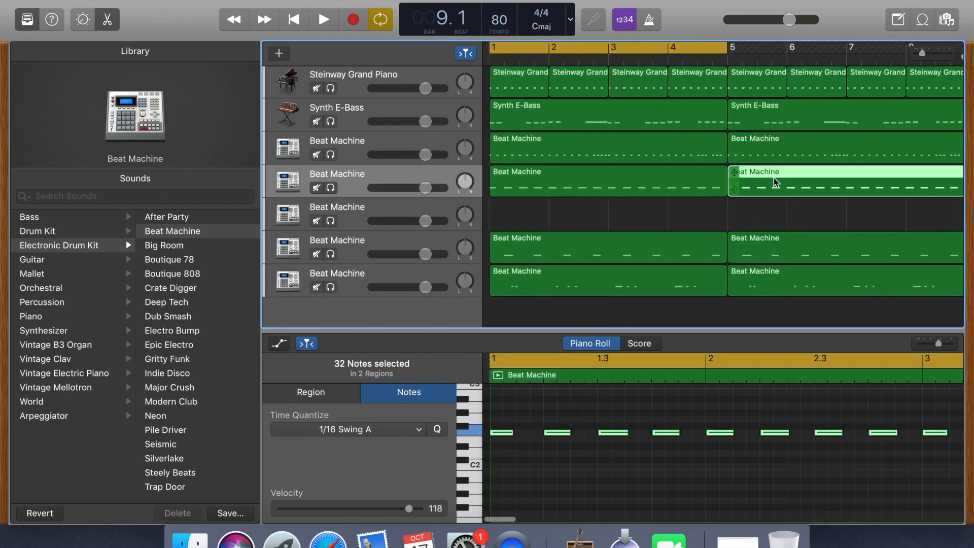
key(Delete)
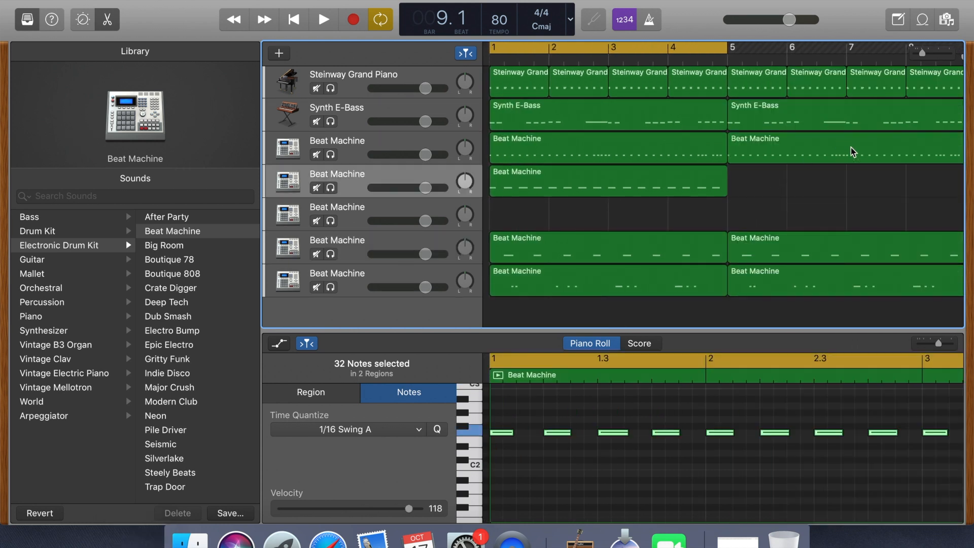
click(840, 292)
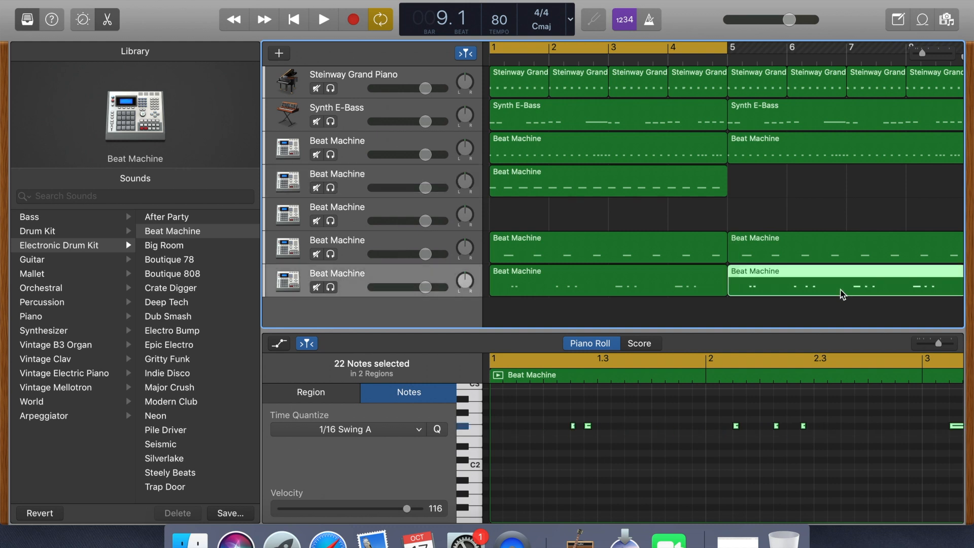
key(Delete)
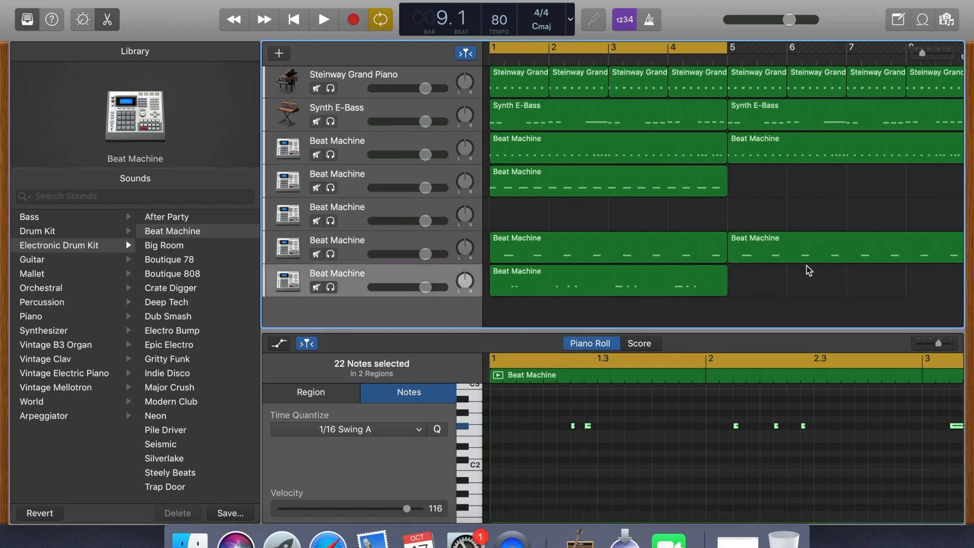
click(804, 248)
key(Delete)
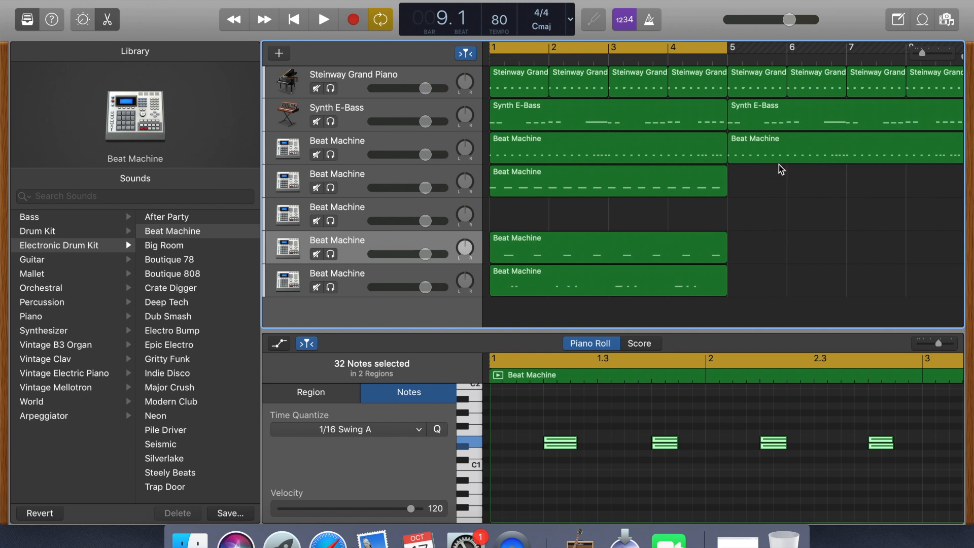
- Move the cycle range to bars 5 to 8 and play back the remaining piano, bass and drum parts there
click(715, 178)
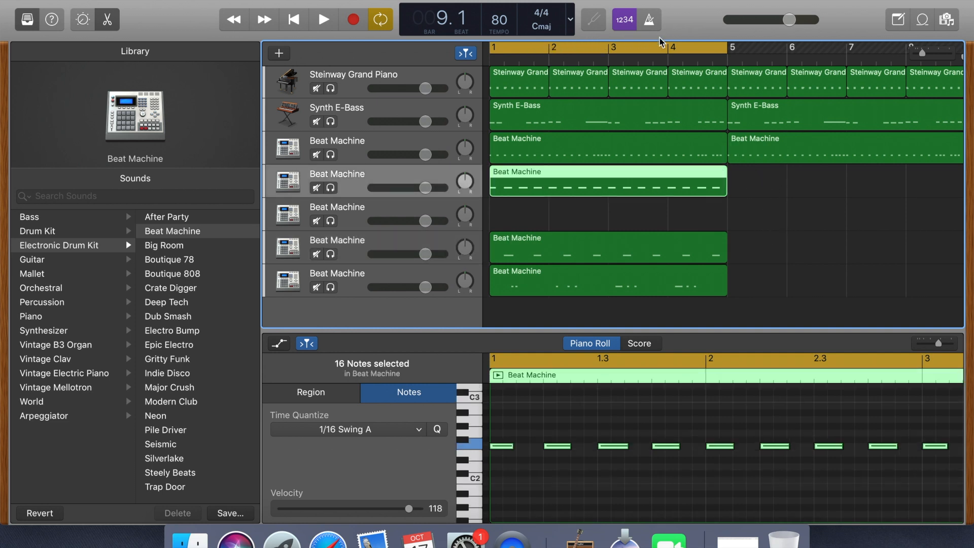
drag(578, 48, 812, 38)
scroll(787, 147, right, 3)
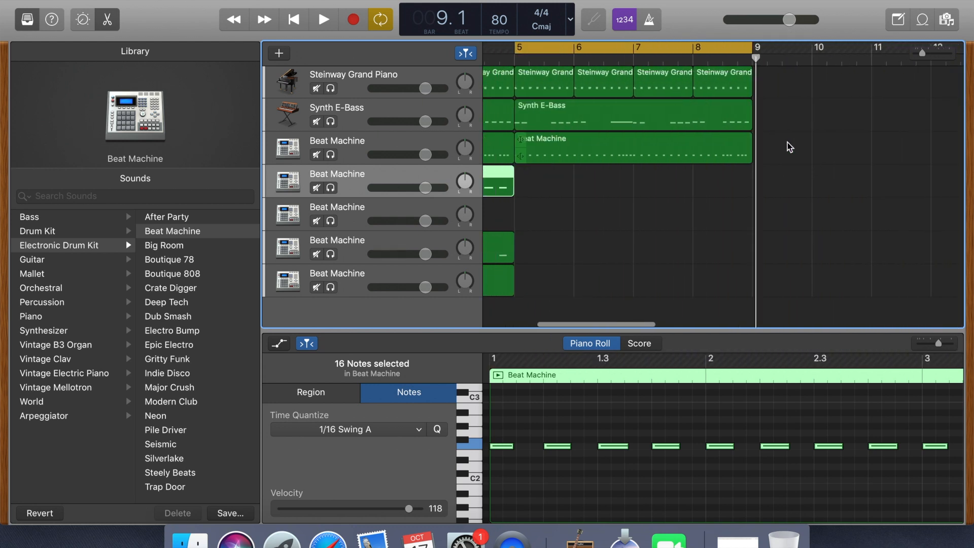
click(321, 20)
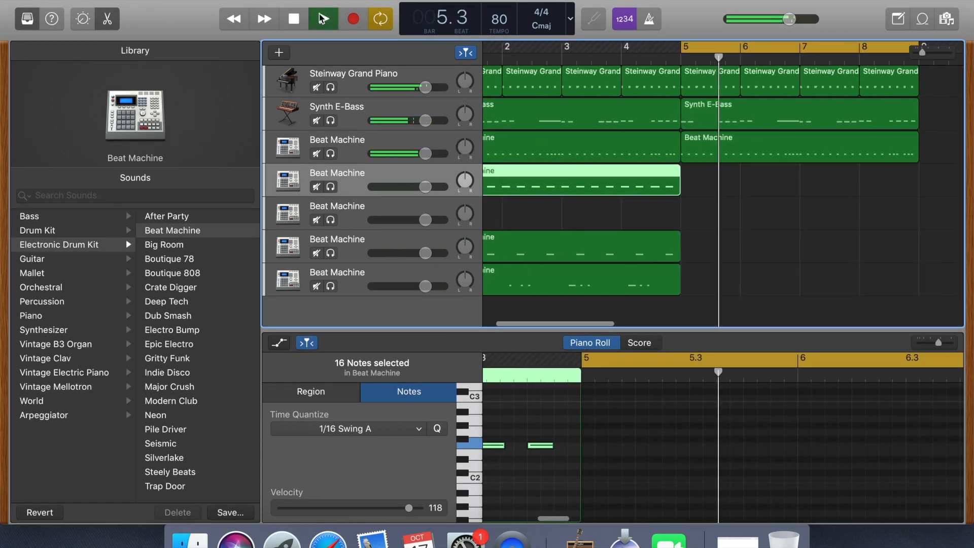
click(293, 21)
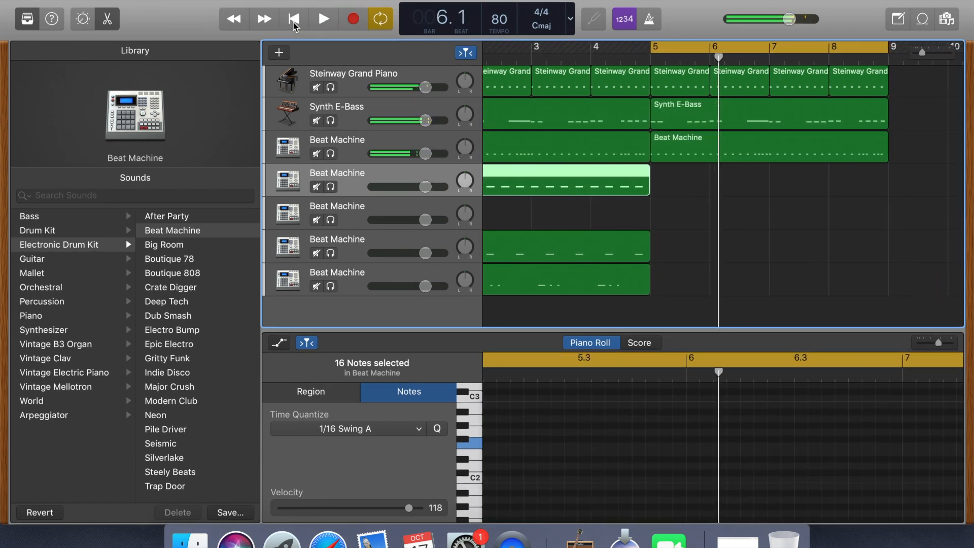
click(299, 21)
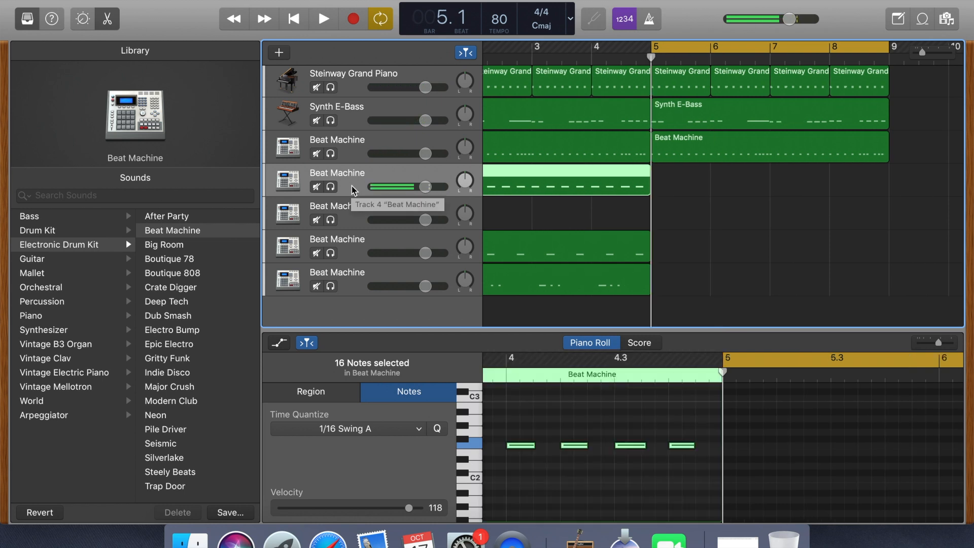
- Solo the Beat Machine part on the fourth track and listen to it from bar 1 with the cycle range off
scroll(510, 94, left, 3)
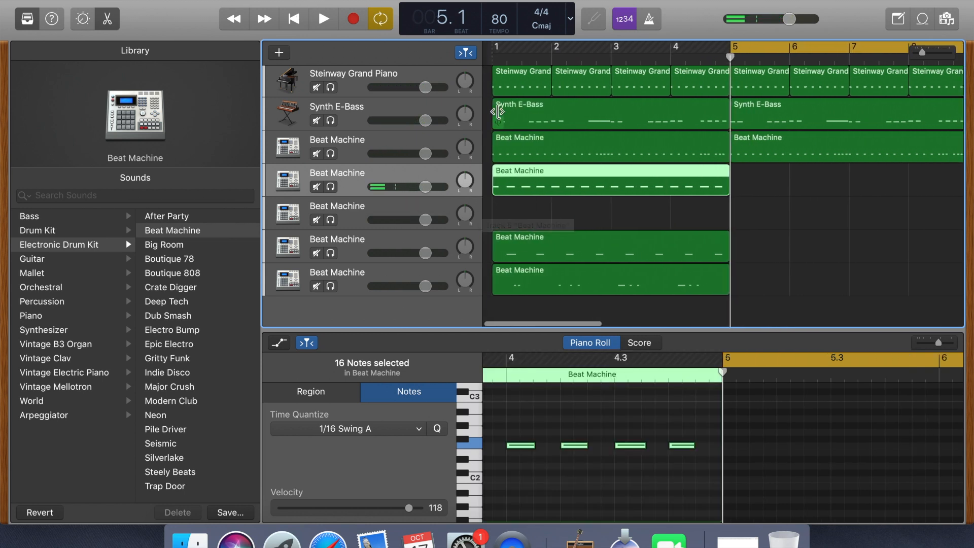
key(Return)
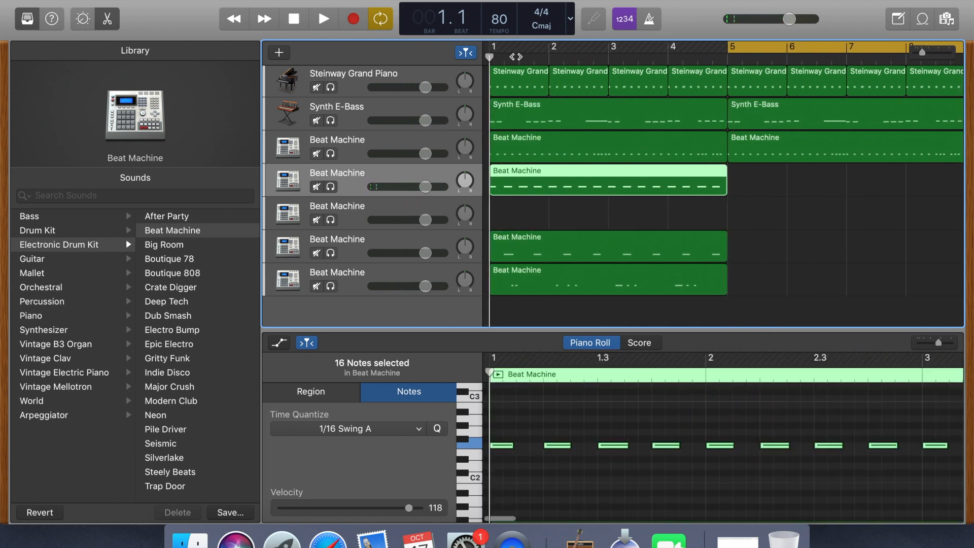
click(384, 19)
key(s)
click(324, 21)
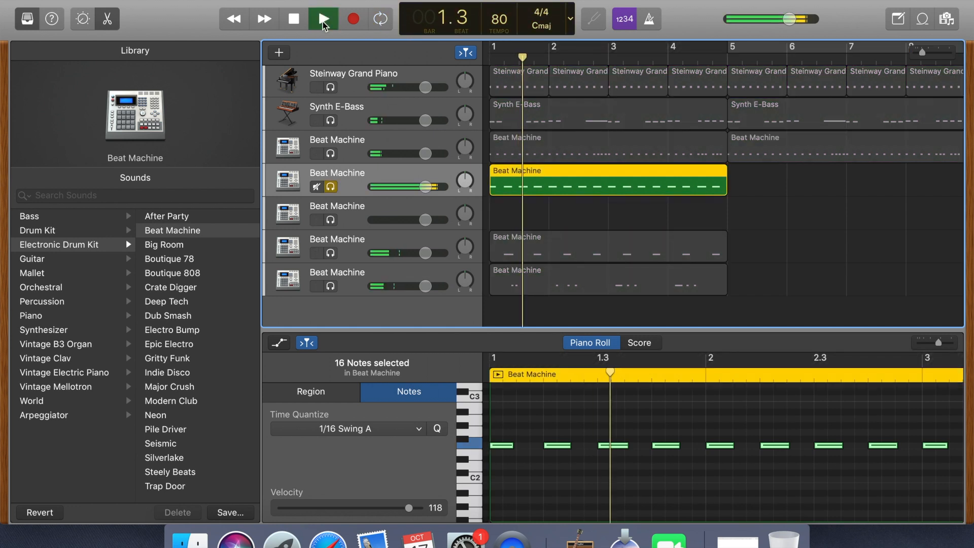
click(323, 20)
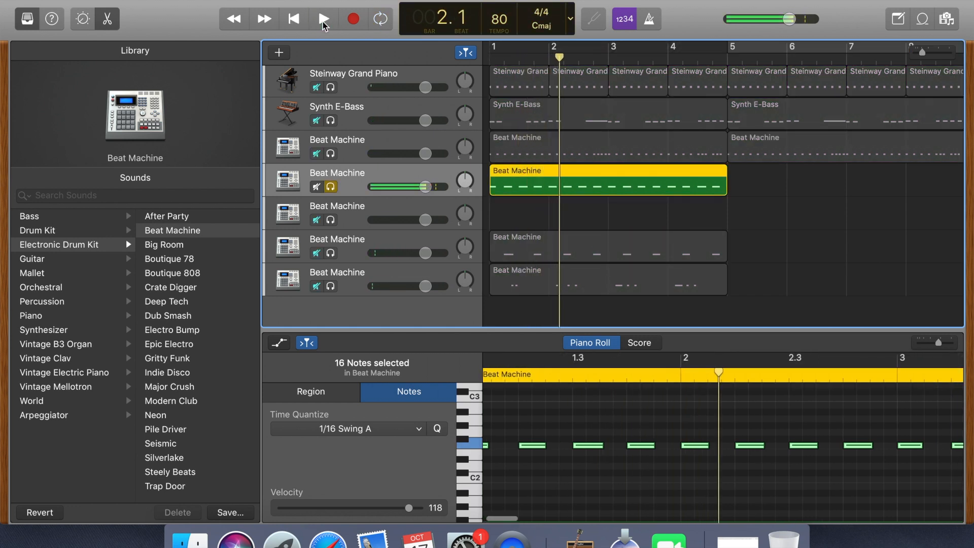
key(Return)
- Record a sparser four-bar drum part on the fourth track, cycling over bars 5 to 8
click(729, 60)
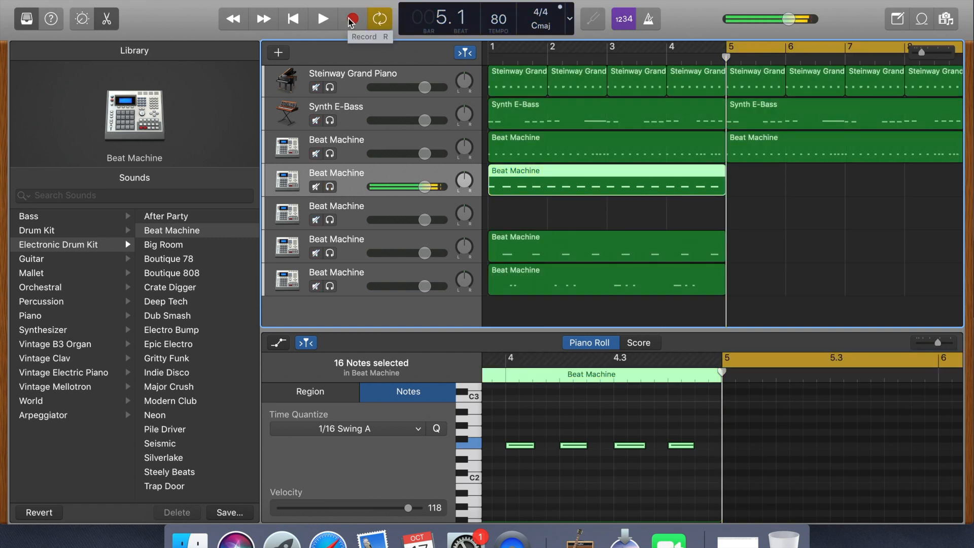
click(351, 20)
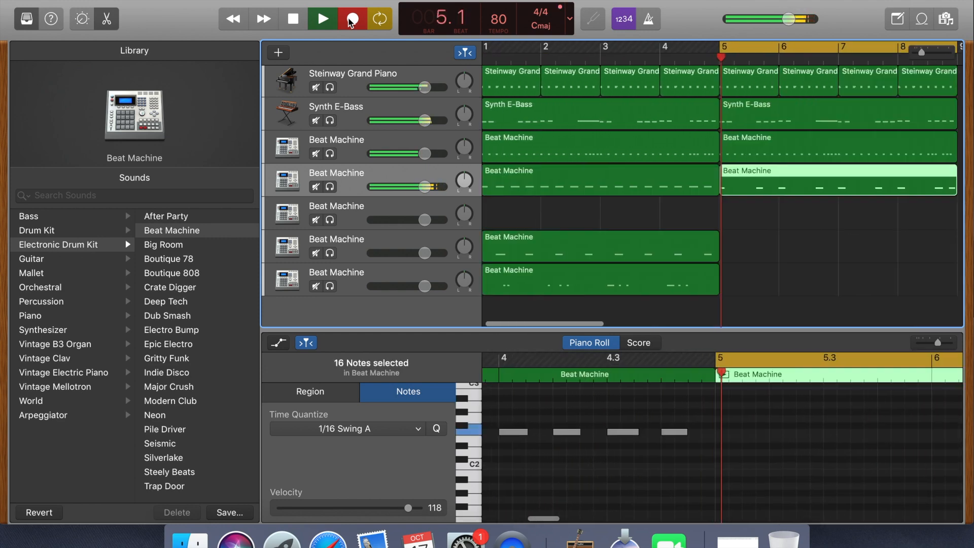
key(space)
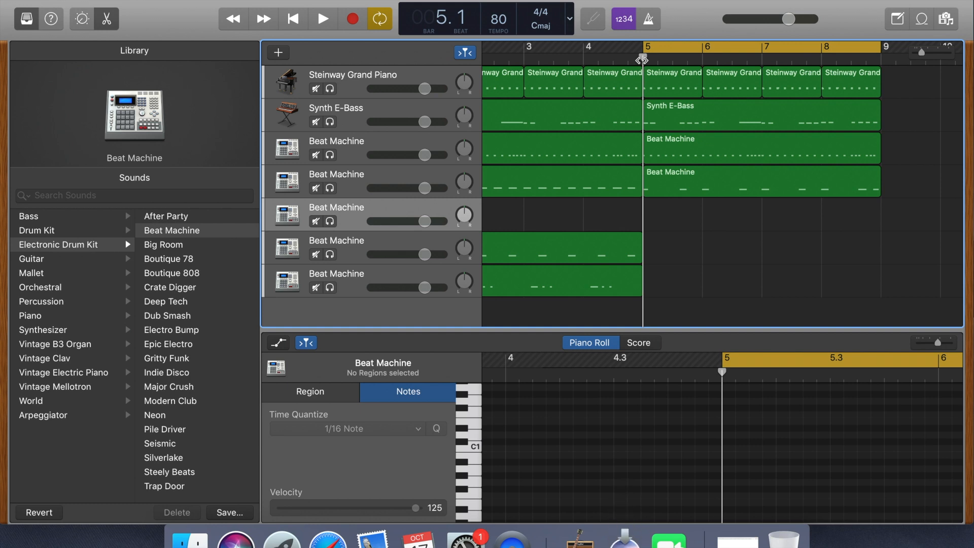
- Record new four-bar drum parts in bars 5 to 8 on the fifth track and on the lowest Beat Machine track
key(r)
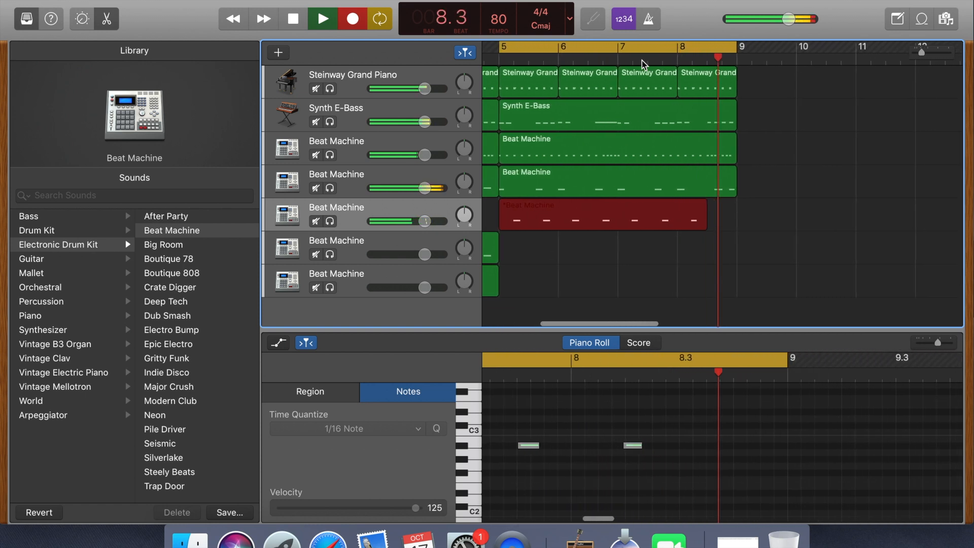
key(space)
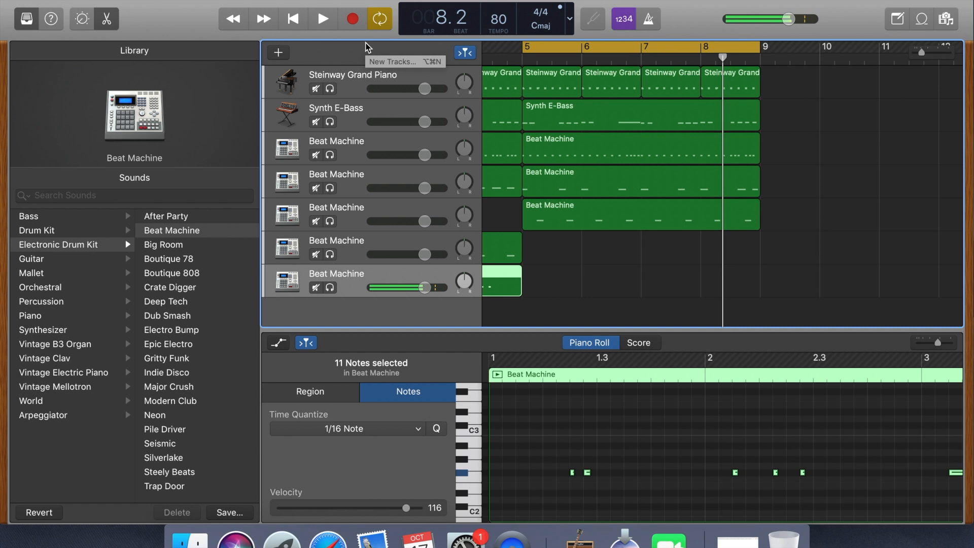
key(space)
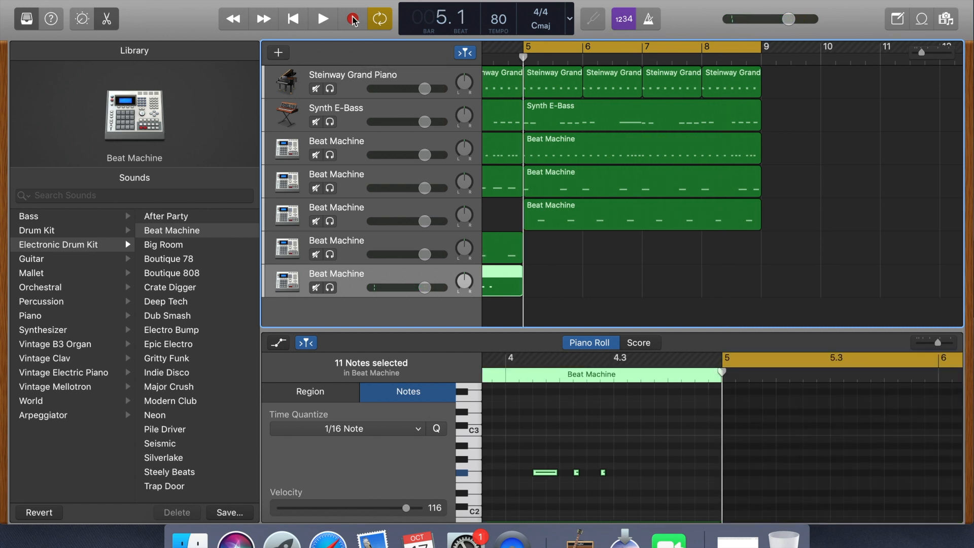
click(354, 20)
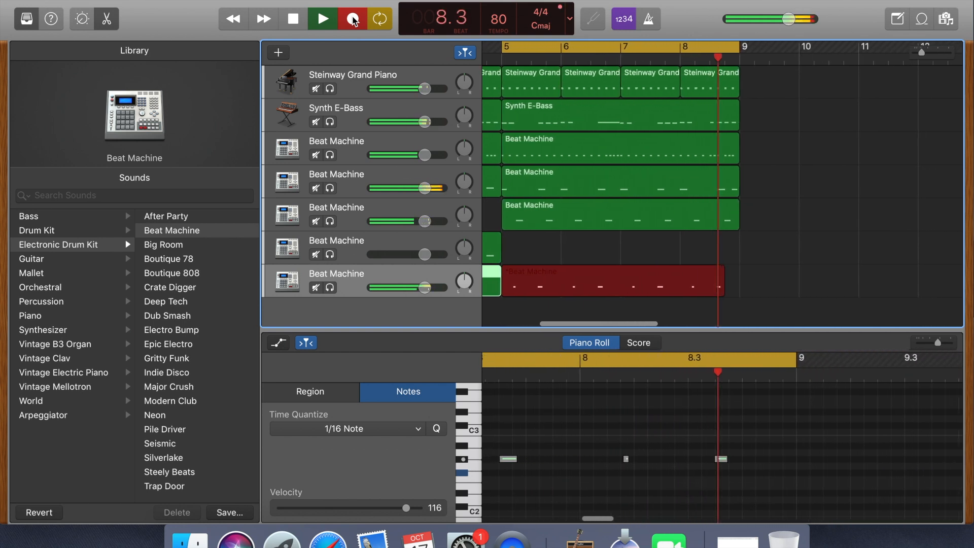
click(354, 21)
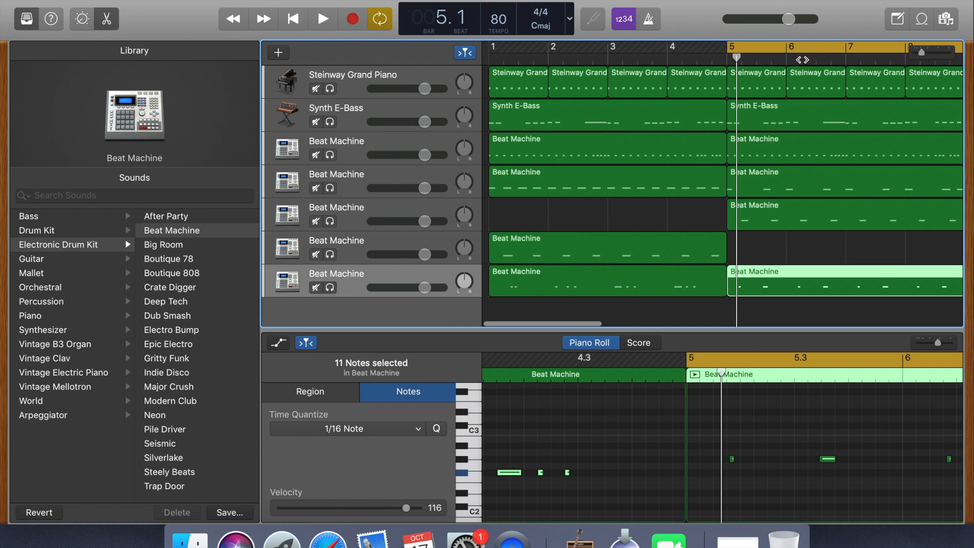
- Turn off the cycle range and play the arrangement from bar 1 through both four-bar sections
click(771, 46)
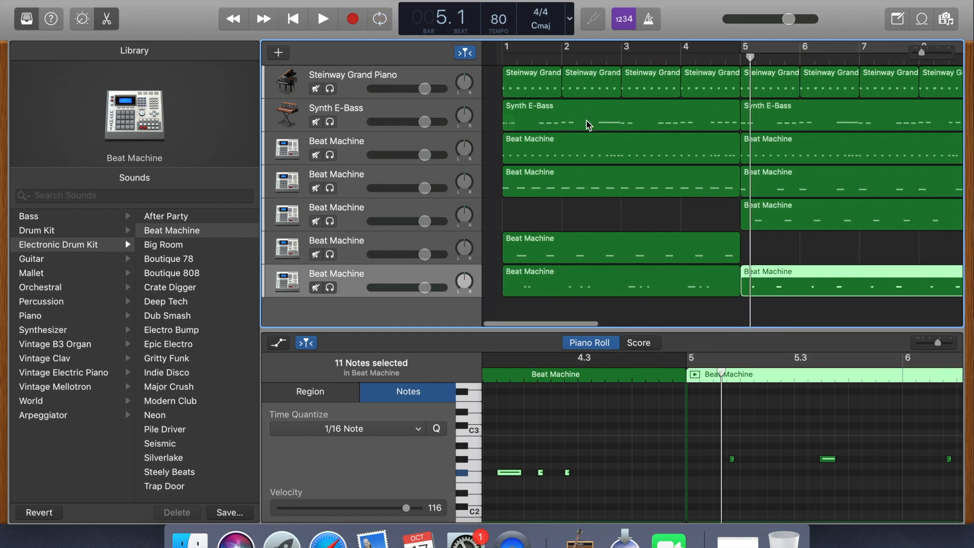
click(488, 55)
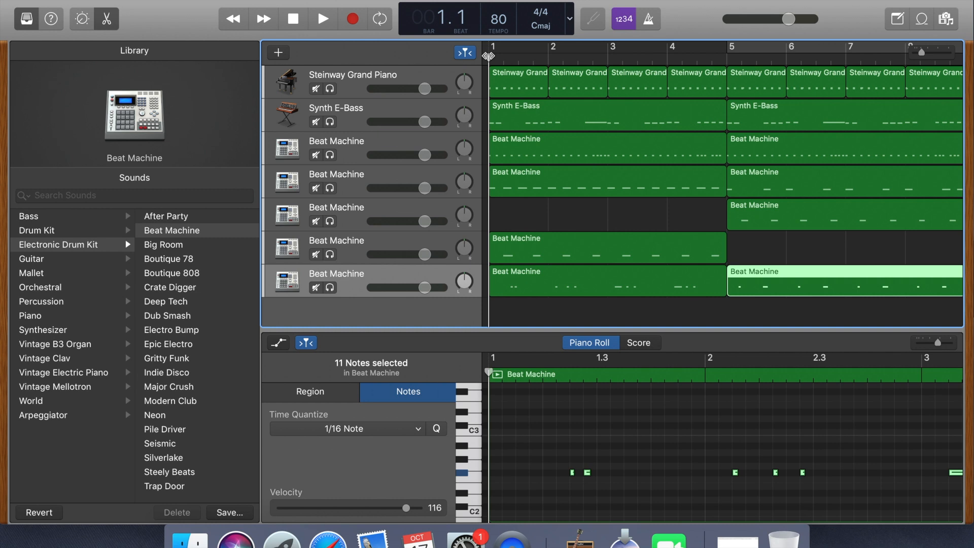
click(322, 19)
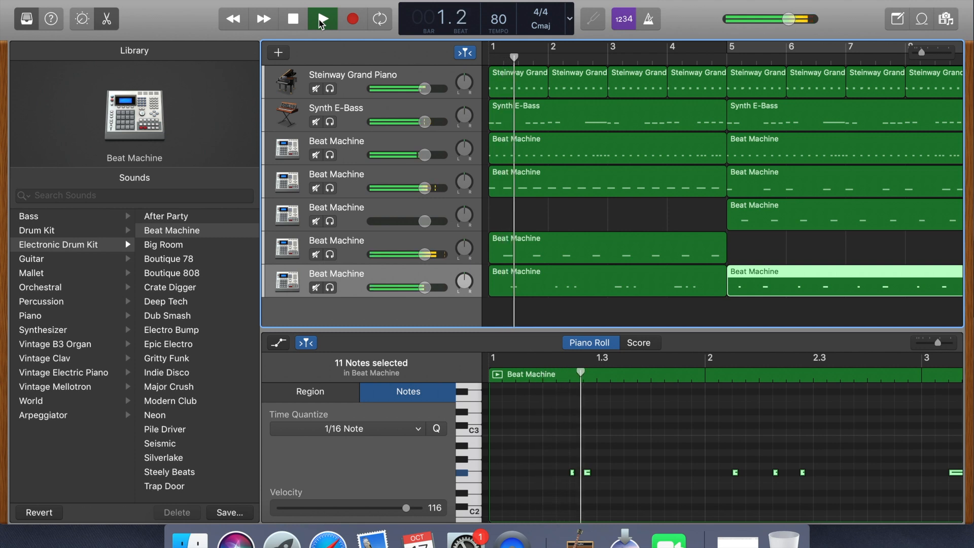